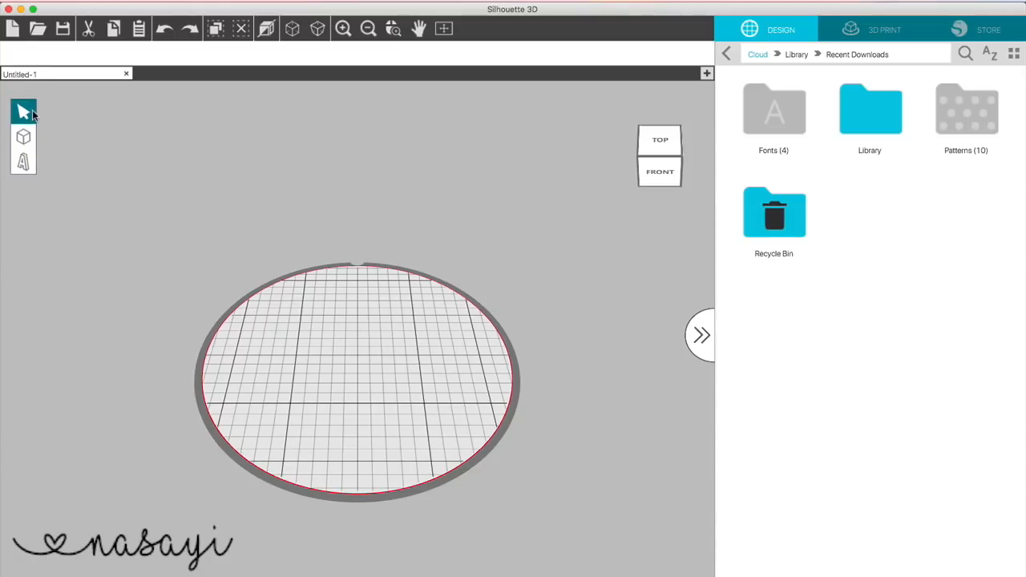
- Add the 3D text "hello" to the build plate
{"action": "left_click", "coordinate": [25, 143]}
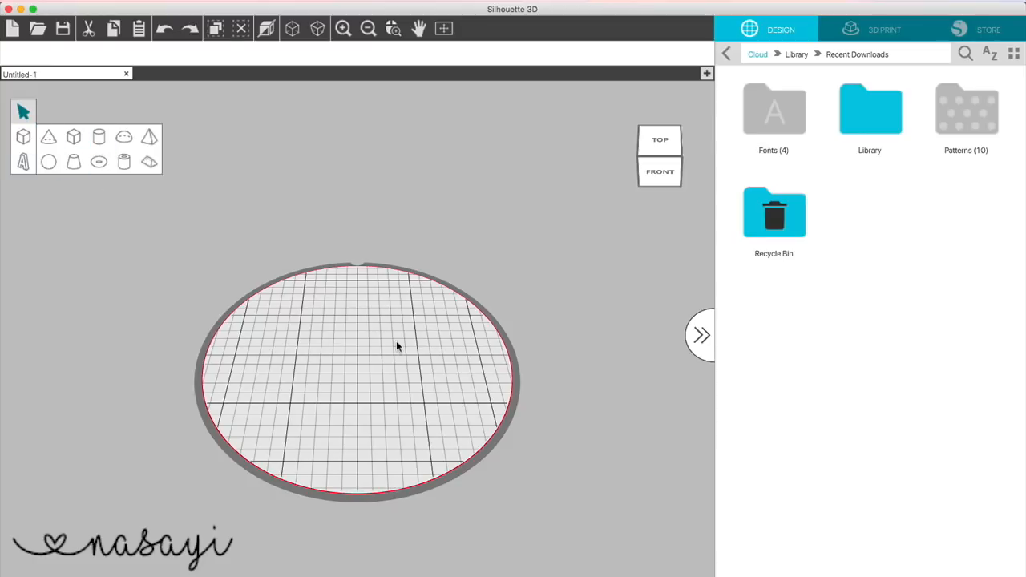
{"action": "left_click", "coordinate": [24, 162]}
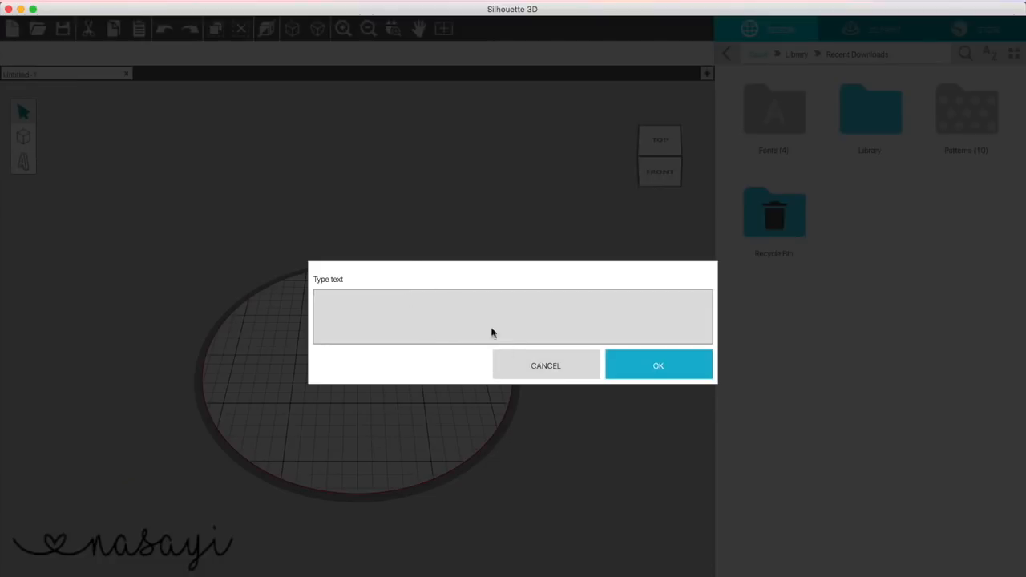
{"action": "type", "text": "Nello"}
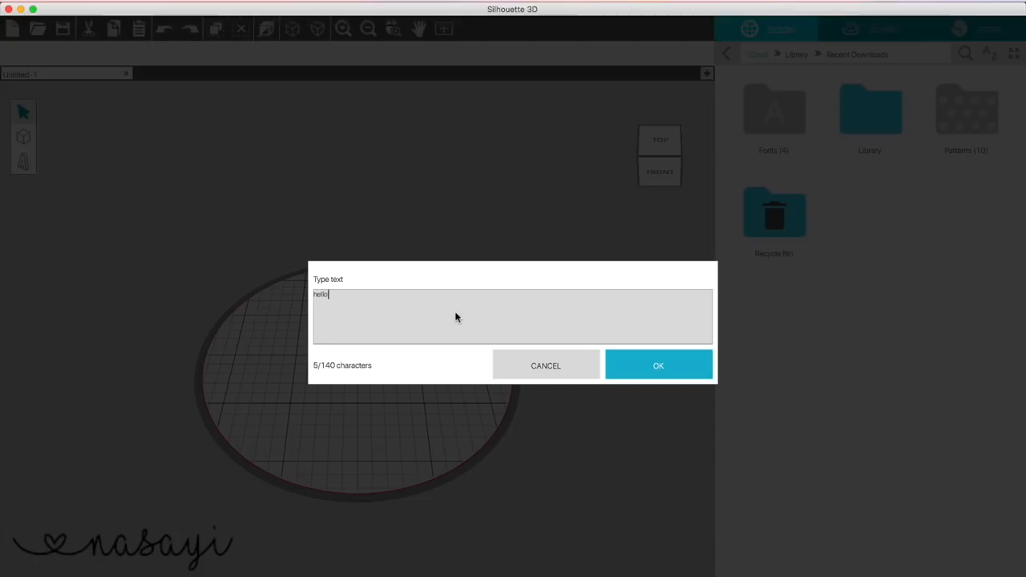
{"action": "left_click", "coordinate": [659, 360]}
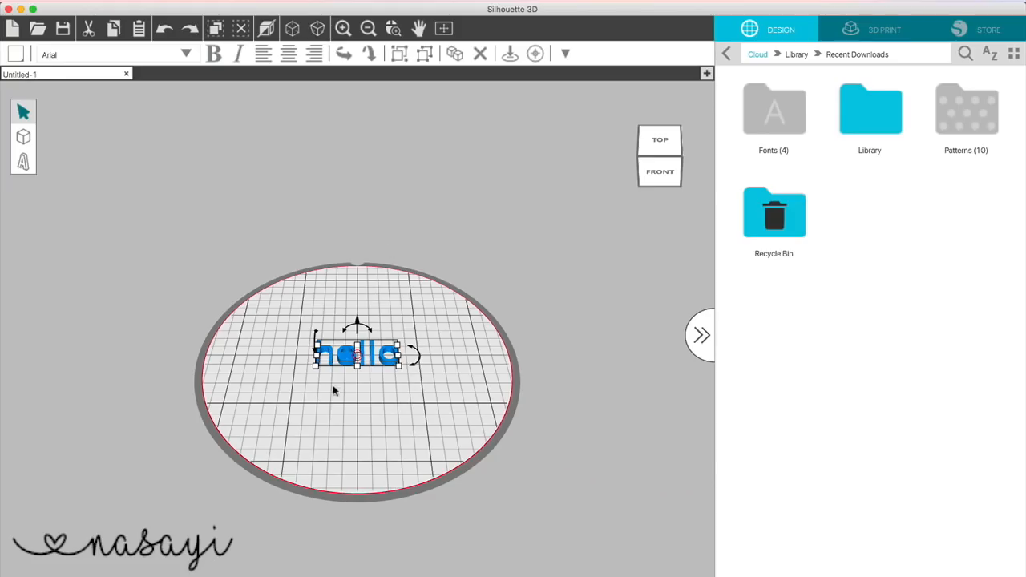
- View the fonts available for the "hello" text and undo adding the text
{"action": "left_click", "coordinate": [178, 57]}
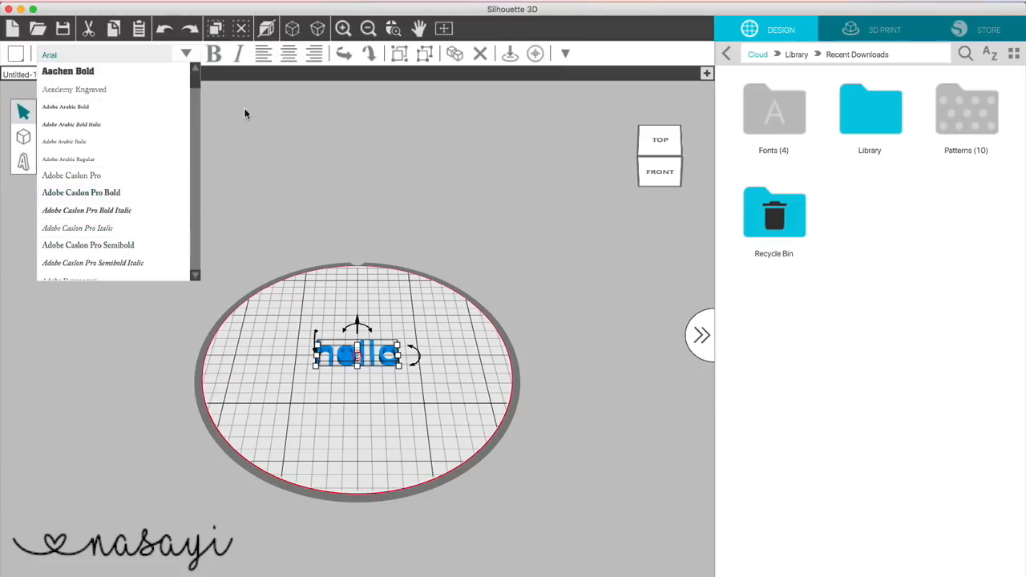
{"action": "left_click", "coordinate": [243, 164]}
{"action": "left_click", "coordinate": [164, 27]}
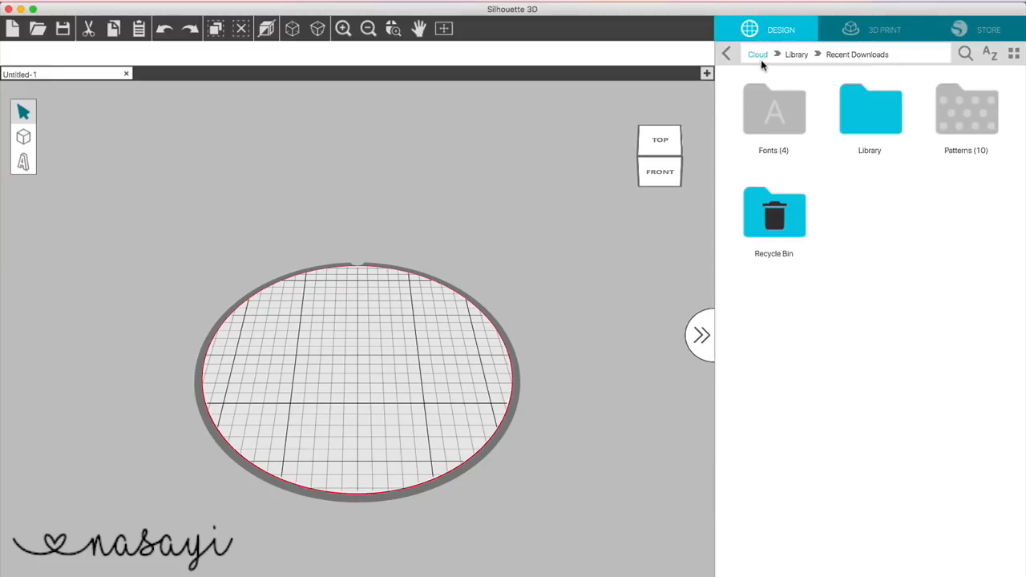
- Import the "1 piece leaf cluster" design from the library's Recent Downloads folder as a Cookie Cutter
{"action": "left_click", "coordinate": [797, 55]}
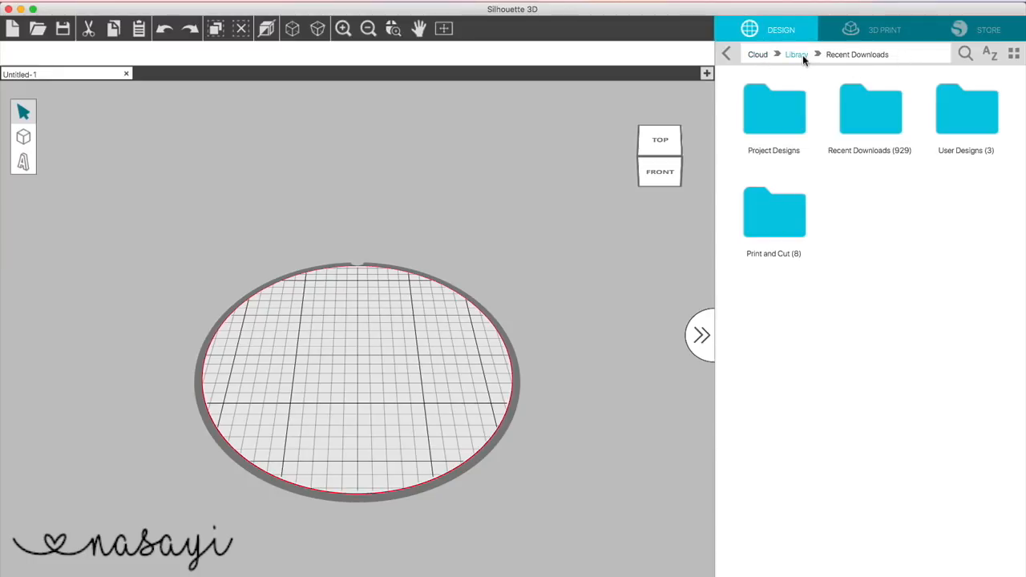
{"action": "left_click", "coordinate": [873, 111]}
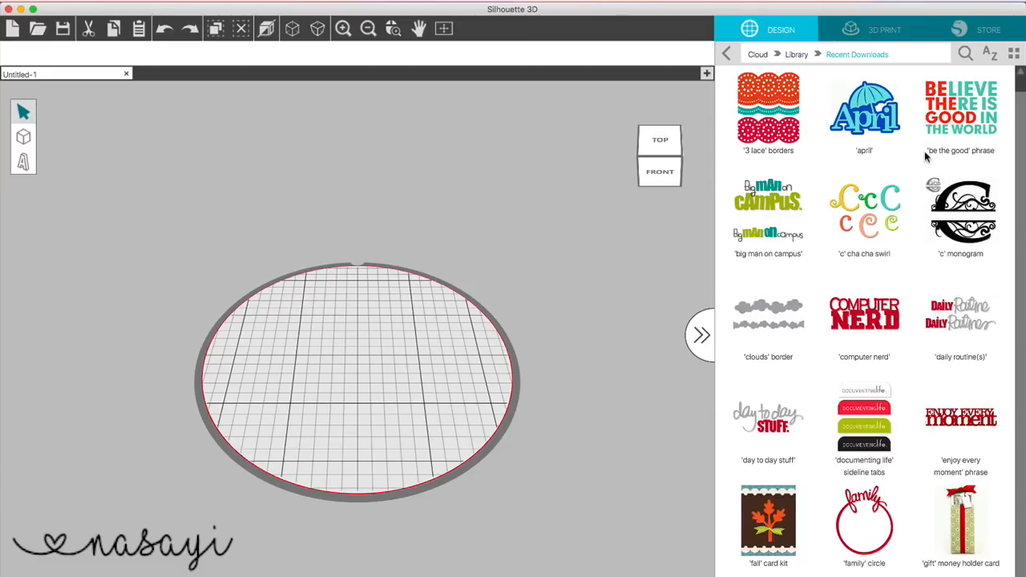
{"action": "mouse_move", "coordinate": [1022, 90]}
{"action": "left_mouse_down"}
{"action": "mouse_move", "coordinate": [1021, 132]}
{"action": "mouse_move", "coordinate": [1021, 95]}
{"action": "left_mouse_up"}
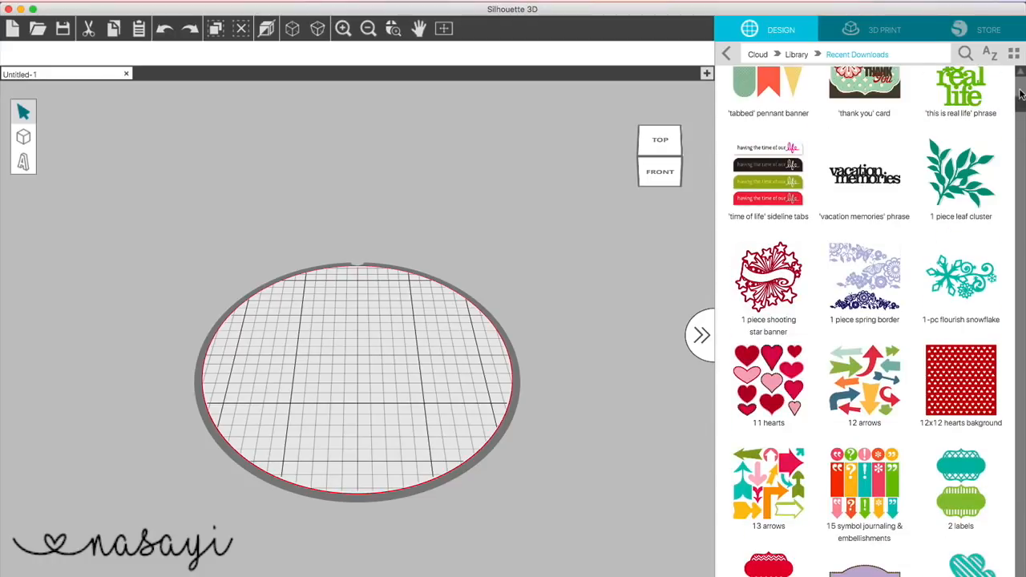
{"action": "double_click", "coordinate": [956, 181]}
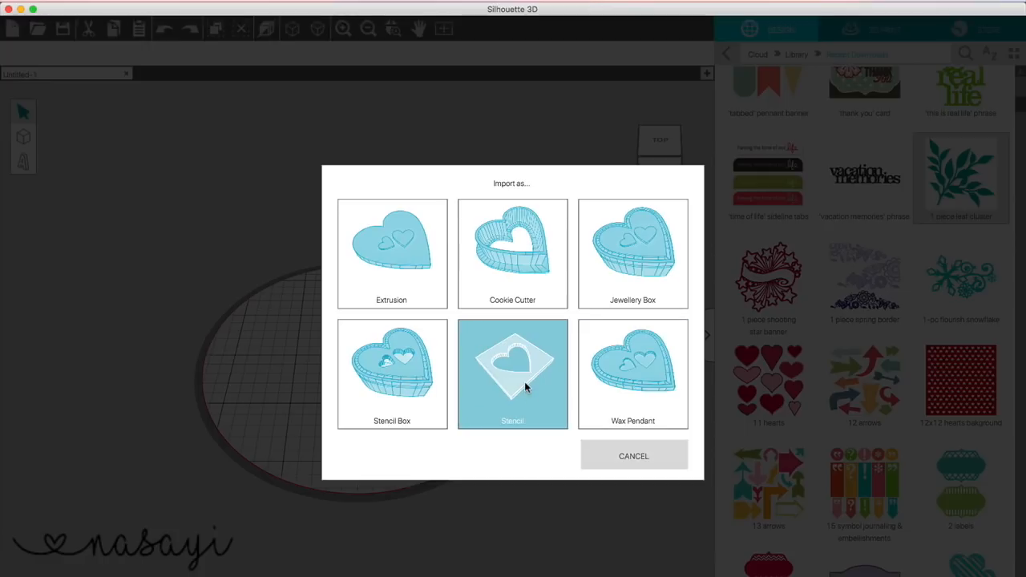
{"action": "left_click", "coordinate": [531, 299]}
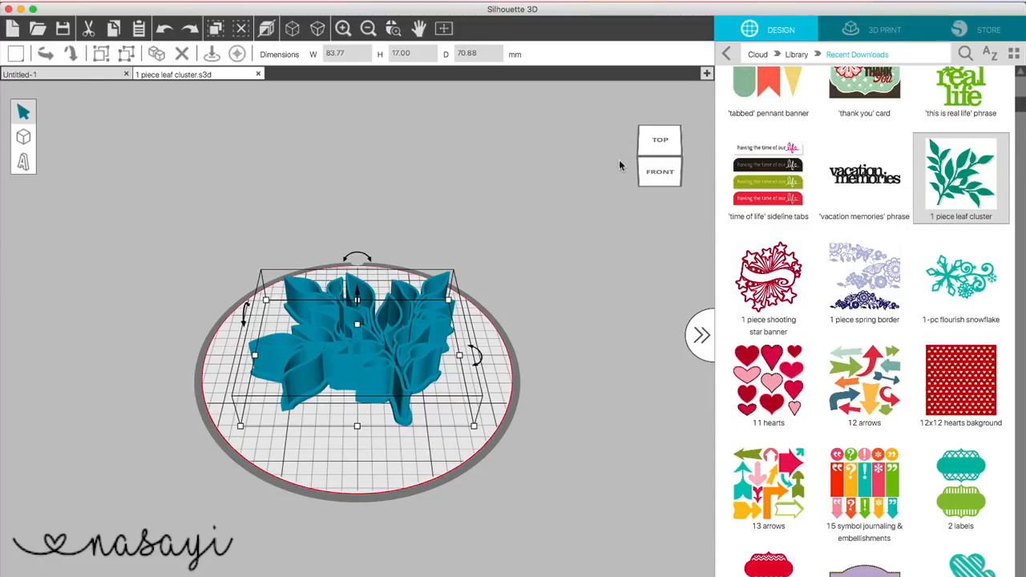
{"action": "left_click", "coordinate": [662, 174]}
{"action": "mouse_move", "coordinate": [662, 175]}
{"action": "left_mouse_down"}
{"action": "mouse_move", "coordinate": [666, 207]}
{"action": "mouse_move", "coordinate": [667, 181]}
{"action": "mouse_move", "coordinate": [683, 168]}
{"action": "mouse_move", "coordinate": [651, 160]}
{"action": "mouse_move", "coordinate": [652, 188]}
{"action": "mouse_move", "coordinate": [658, 152]}
{"action": "mouse_move", "coordinate": [662, 179]}
{"action": "left_mouse_up"}
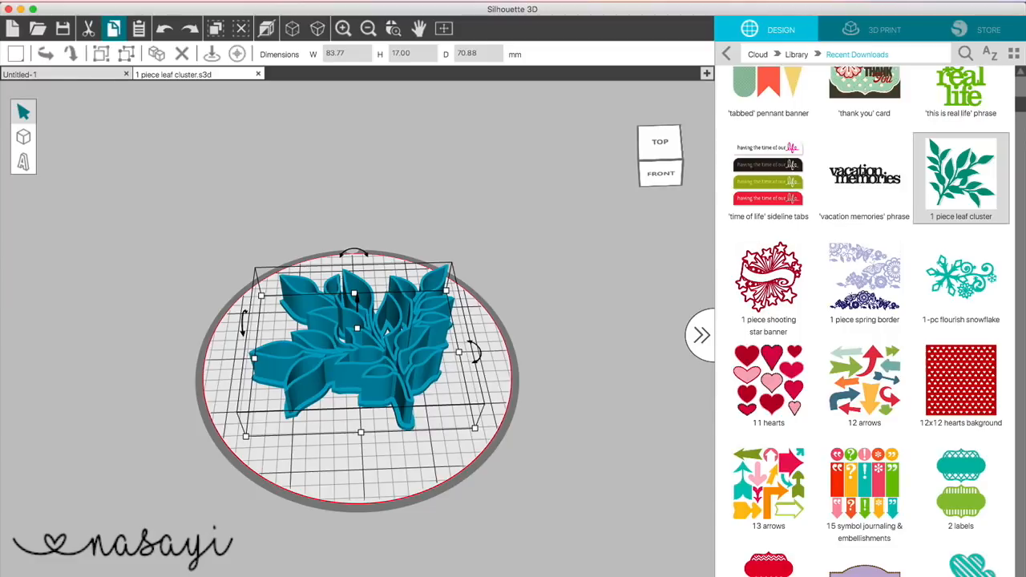
{"action": "left_click", "coordinate": [70, 0]}
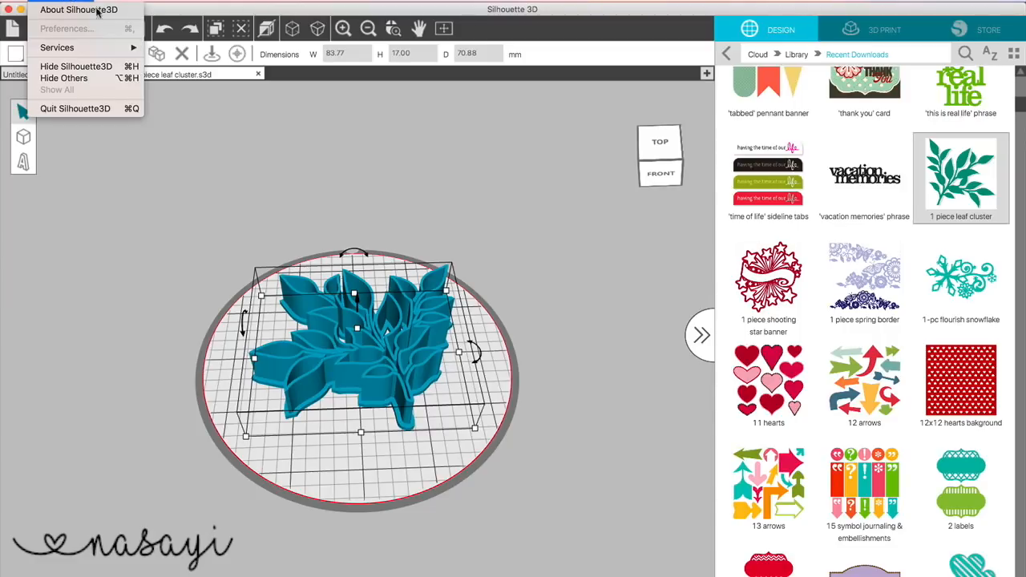
{"action": "left_click", "coordinate": [275, 168]}
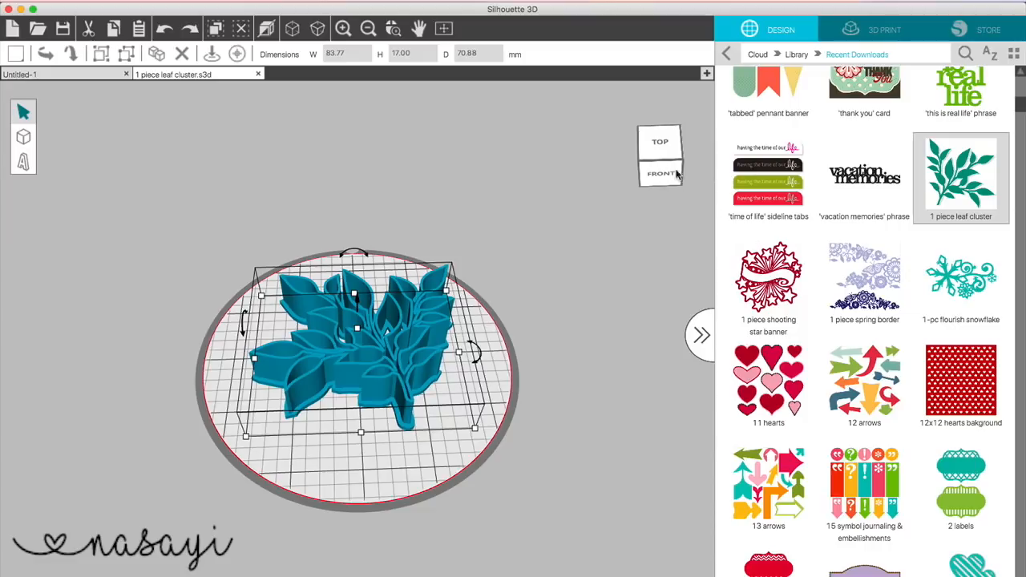
- Enlarge the leaf cluster cookie cutter slightly from its front corner and raise its height a little
{"action": "left_click_drag", "start_coordinate": [671, 170], "coordinate": [664, 144]}
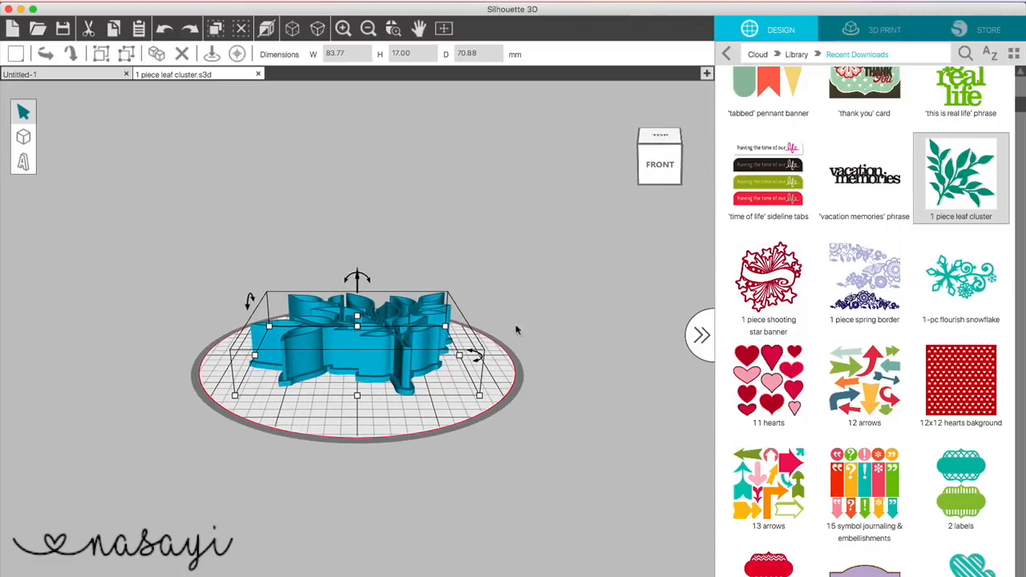
{"action": "mouse_move", "coordinate": [484, 405]}
{"action": "left_mouse_down"}
{"action": "mouse_move", "coordinate": [555, 423]}
{"action": "mouse_move", "coordinate": [486, 416]}
{"action": "left_mouse_up"}
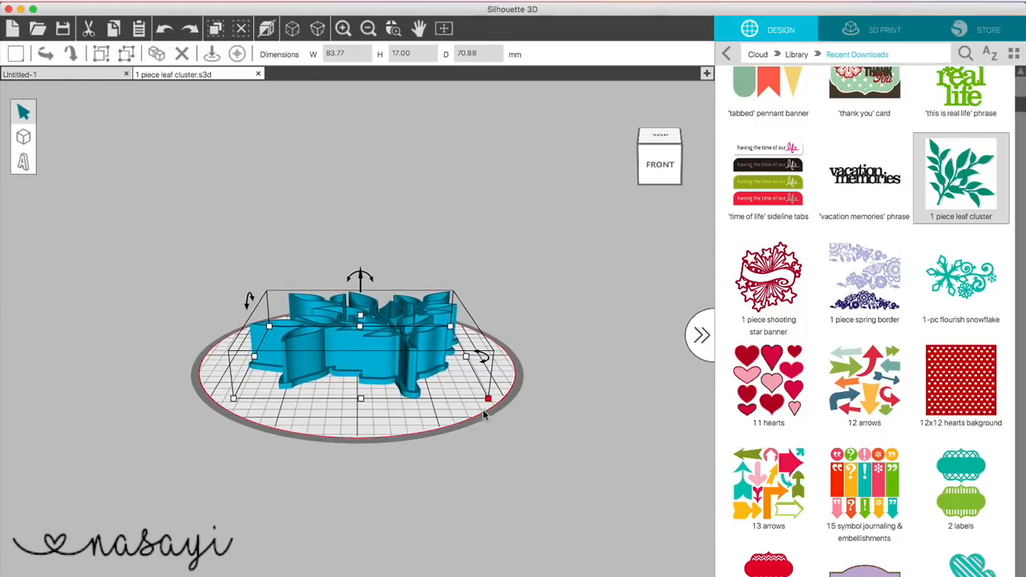
{"action": "mouse_move", "coordinate": [360, 314]}
{"action": "left_mouse_down"}
{"action": "mouse_move", "coordinate": [363, 300]}
{"action": "mouse_move", "coordinate": [363, 311]}
{"action": "left_mouse_up"}
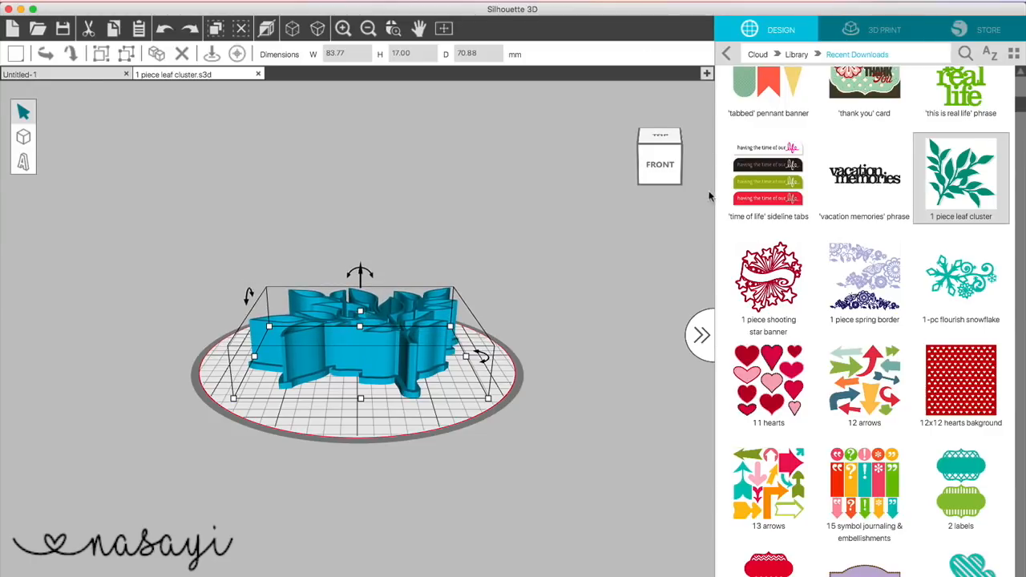
- Open the leaf cluster's 3D print preview and check the available print quality profiles, keeping Standard (PLA)
{"action": "left_click", "coordinate": [868, 32]}
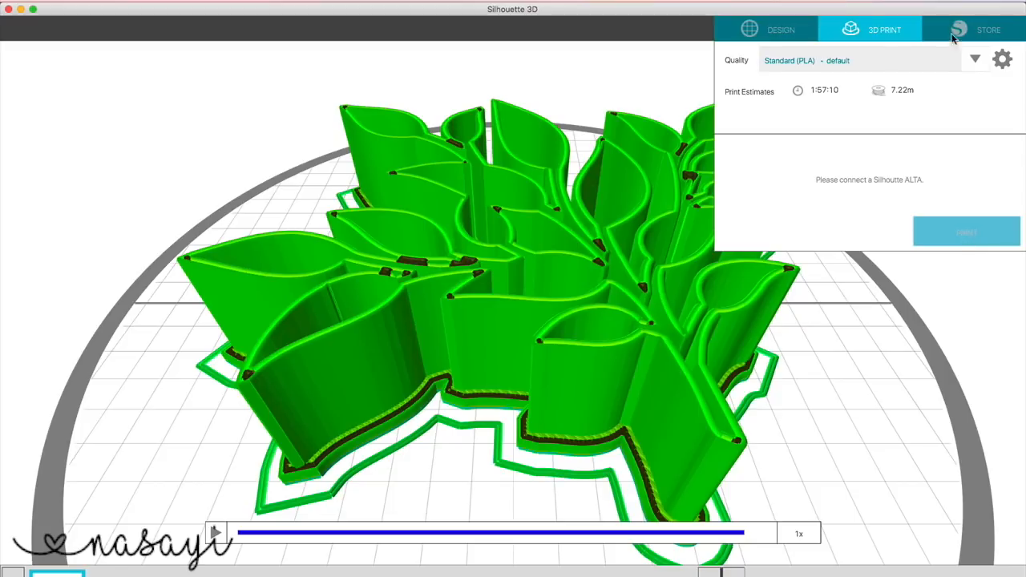
{"action": "left_click", "coordinate": [916, 62]}
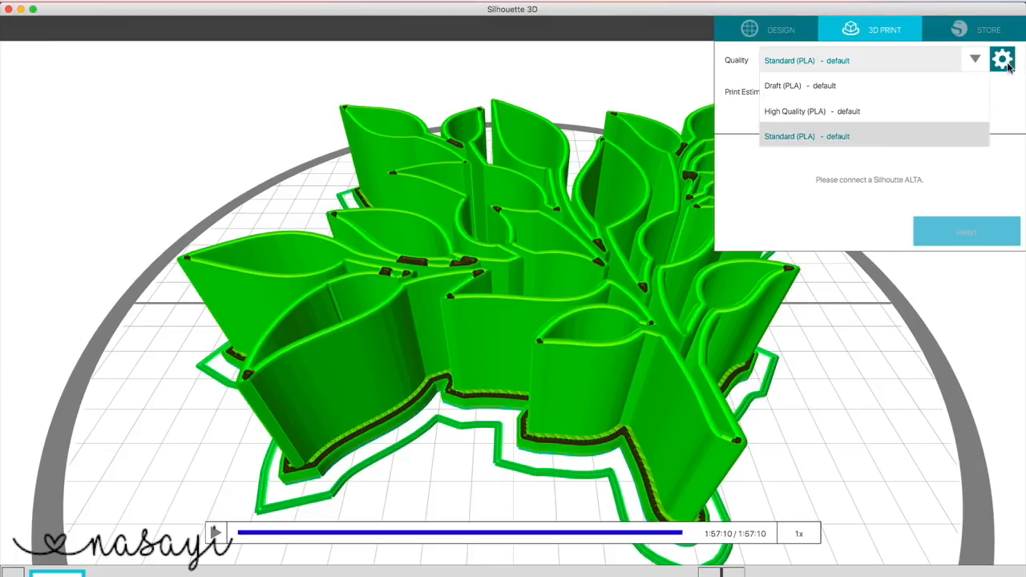
{"action": "left_click", "coordinate": [1009, 86]}
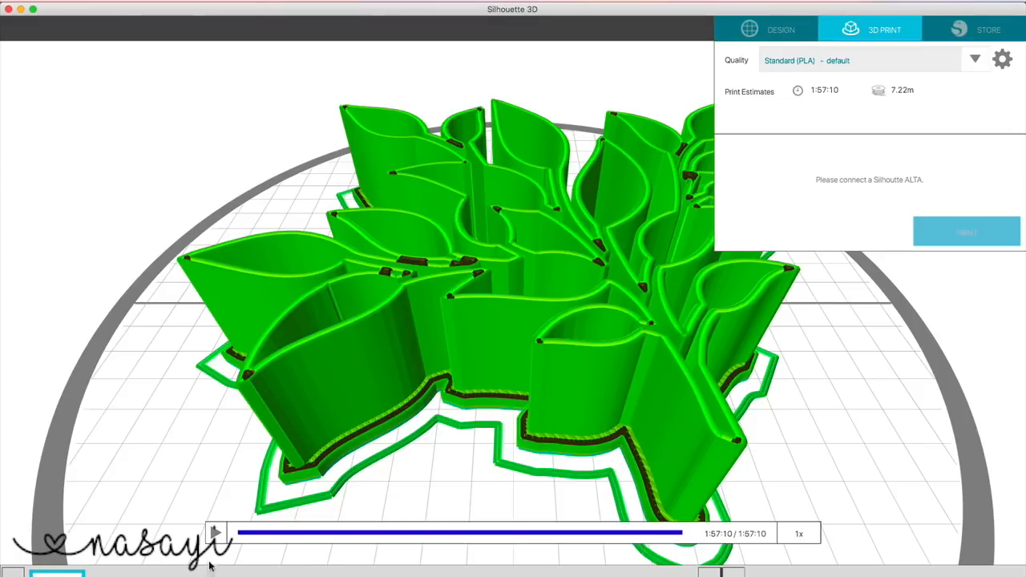
- Play the simulated print of the leaf cluster for a few seconds, pause it, and return to the design workspace
{"action": "left_click", "coordinate": [215, 533]}
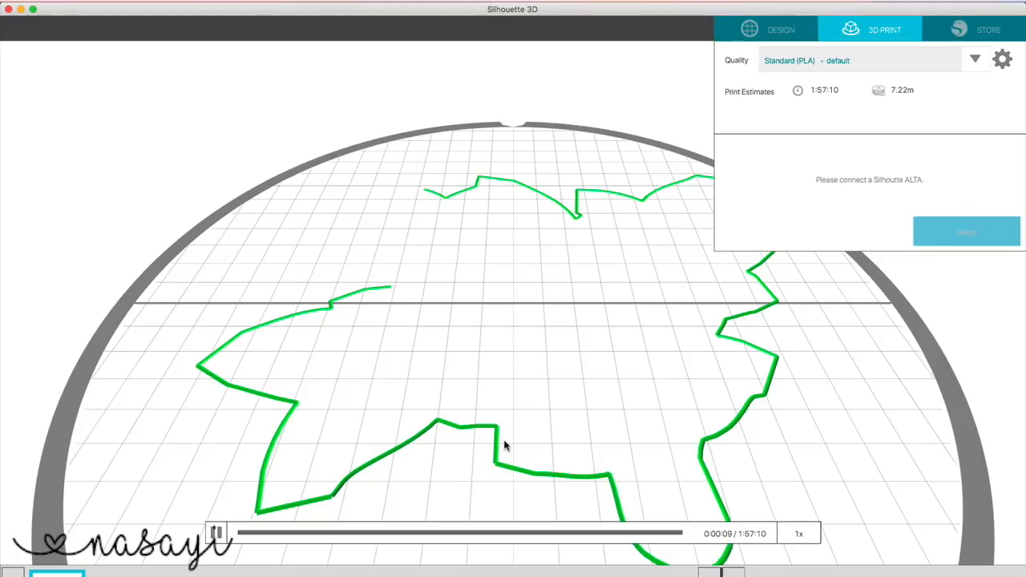
{"action": "left_click", "coordinate": [215, 533]}
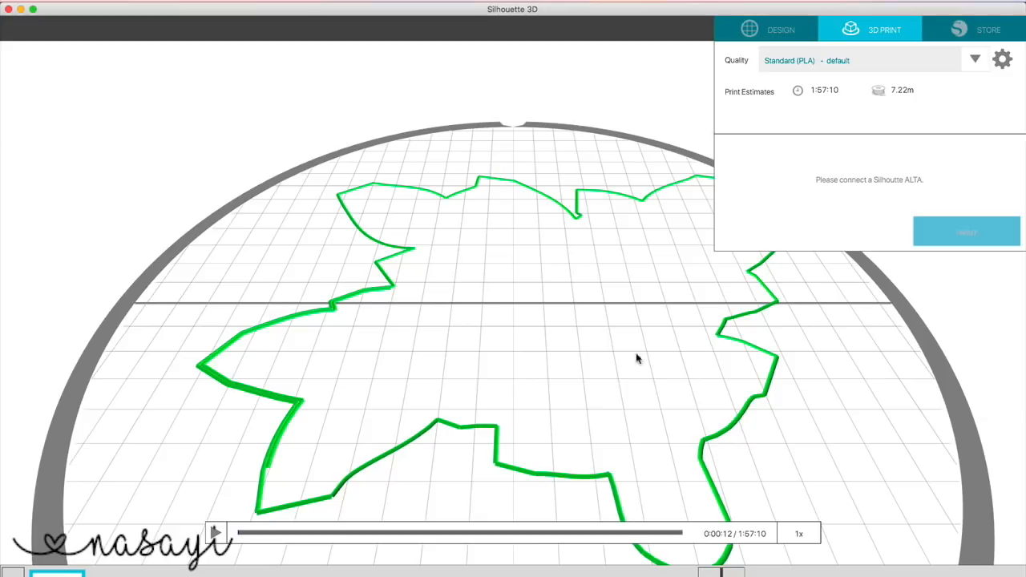
{"action": "left_click", "coordinate": [780, 31]}
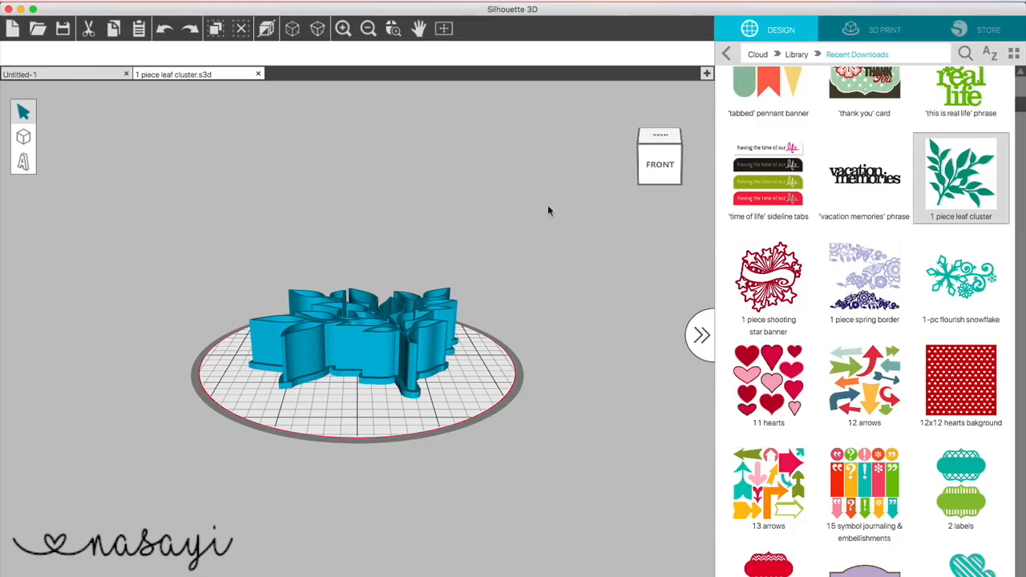
- Examine the leaf cluster cookie cutter's walls and base rim up close from a slightly raised front view
{"action": "left_click", "coordinate": [347, 30]}
{"action": "left_click", "coordinate": [348, 33]}
{"action": "left_click", "coordinate": [348, 34]}
{"action": "left_click", "coordinate": [348, 33]}
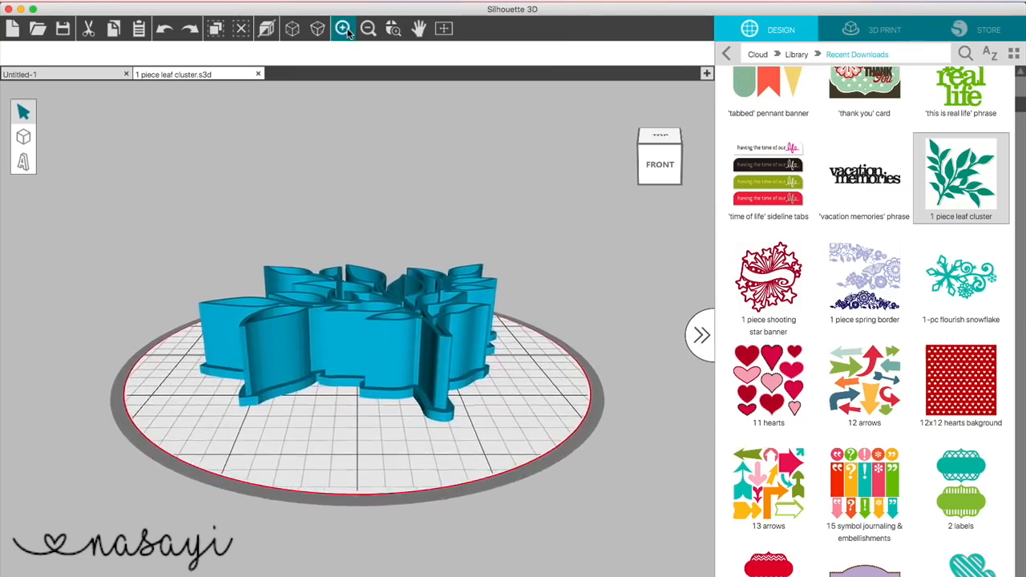
{"action": "left_click", "coordinate": [348, 34]}
{"action": "left_click", "coordinate": [348, 34]}
{"action": "left_click", "coordinate": [348, 34]}
{"action": "left_click", "coordinate": [348, 33]}
{"action": "mouse_move", "coordinate": [666, 166]}
{"action": "left_mouse_down"}
{"action": "mouse_move", "coordinate": [675, 188]}
{"action": "mouse_move", "coordinate": [675, 152]}
{"action": "mouse_move", "coordinate": [674, 201]}
{"action": "mouse_move", "coordinate": [672, 163]}
{"action": "left_mouse_up"}
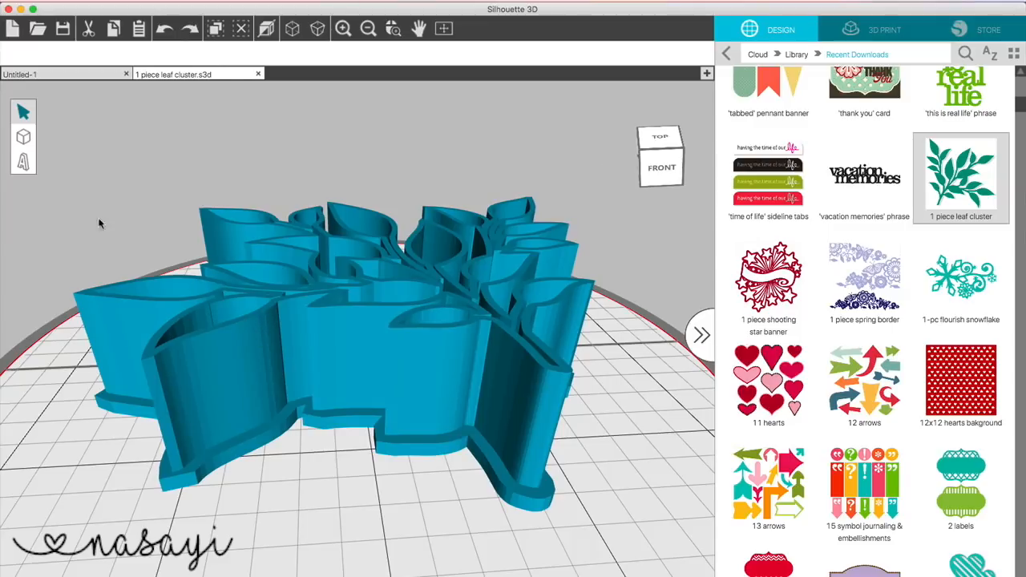
- Compare the empty Untitled-1 document with the leaf cluster document, ending on Untitled-1
{"action": "left_click", "coordinate": [97, 74]}
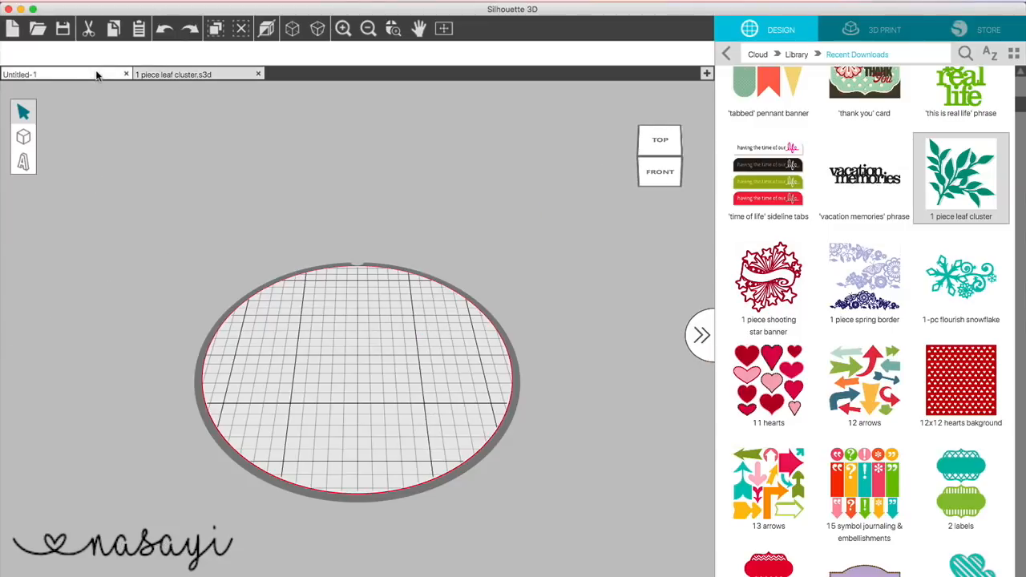
{"action": "left_click", "coordinate": [166, 74]}
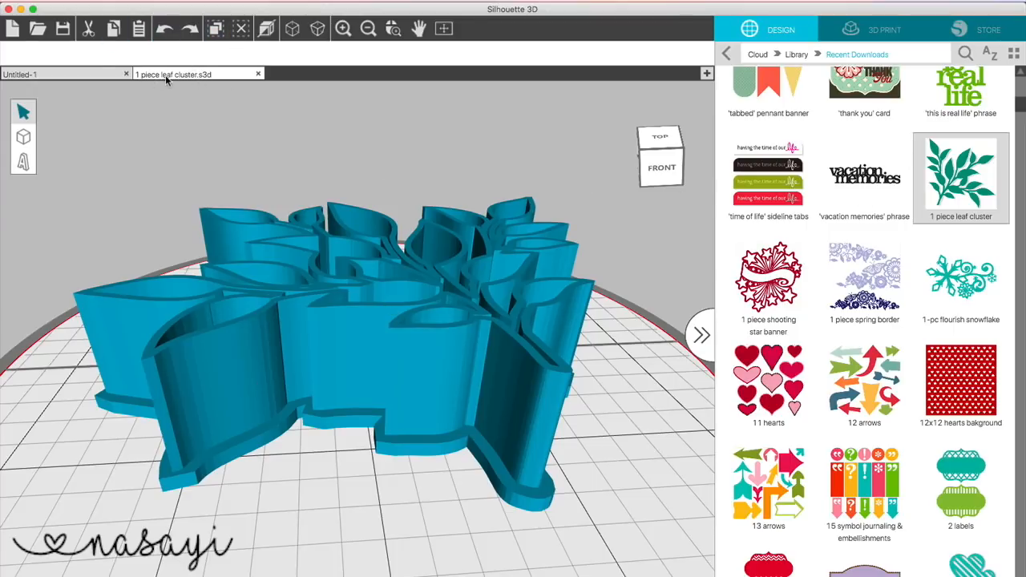
{"action": "left_click", "coordinate": [92, 75]}
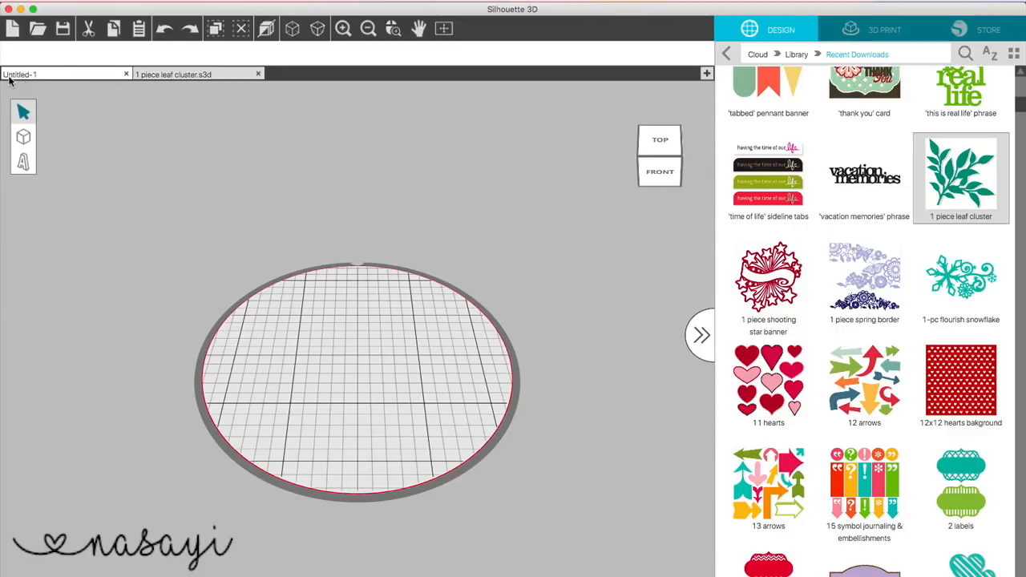